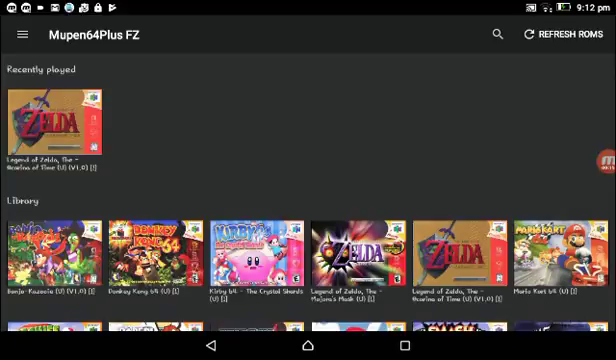
Open the side panel for Legend of Zelda: Ocarina of Time from Recently played.
click(55, 122)
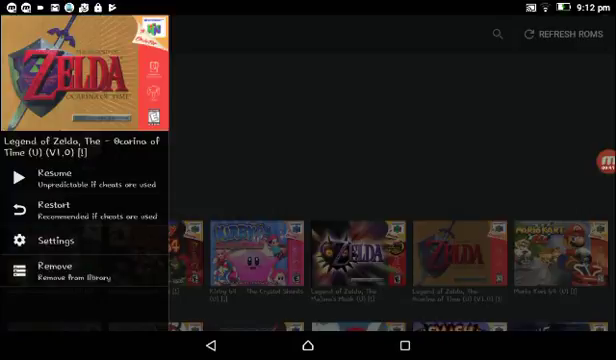
Dismiss the Ocarina of Time side panel to return to the game library.
click(400, 120)
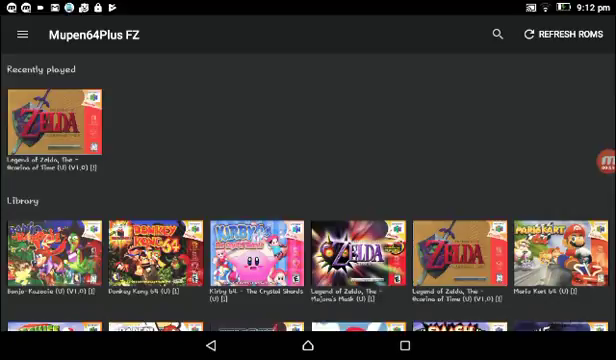
click(606, 162)
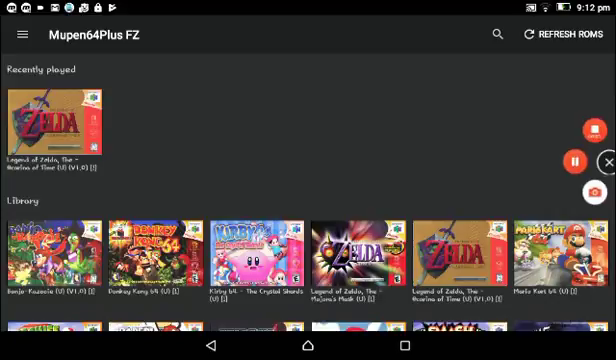